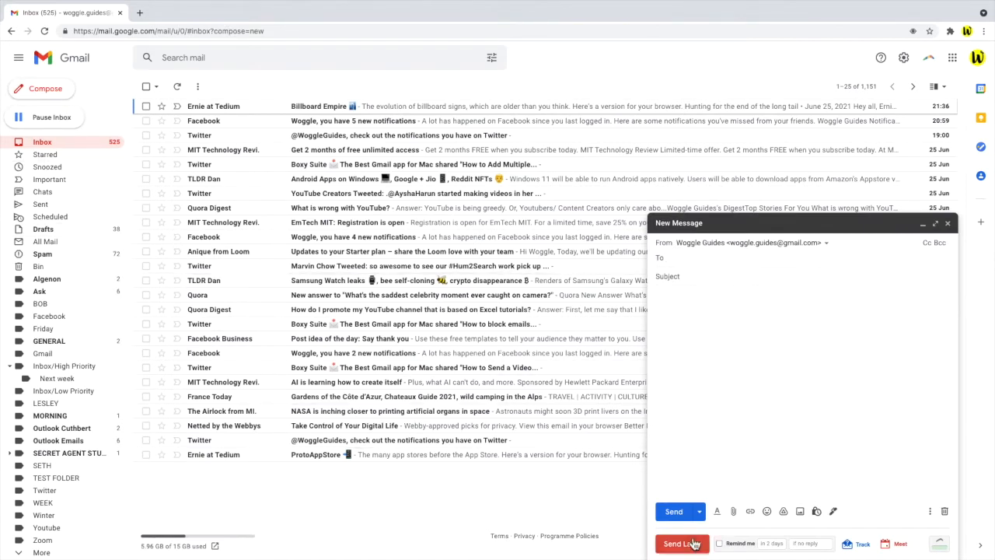
- Attach woman-2699801_1920.jpg, the mateus-campos-felipe-PERcXdKzYh0 photo and business-3685133_1920.jpg from the local Attachments folder, one at a time
{"action": "left_click", "coordinate": [734, 513]}
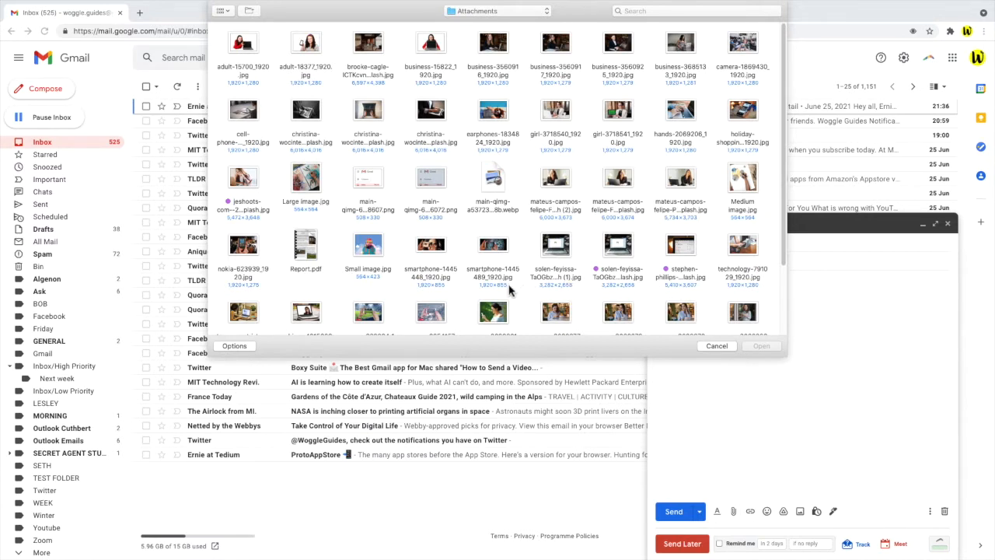
{"action": "left_click", "coordinate": [498, 312]}
{"action": "double_click", "coordinate": [498, 313]}
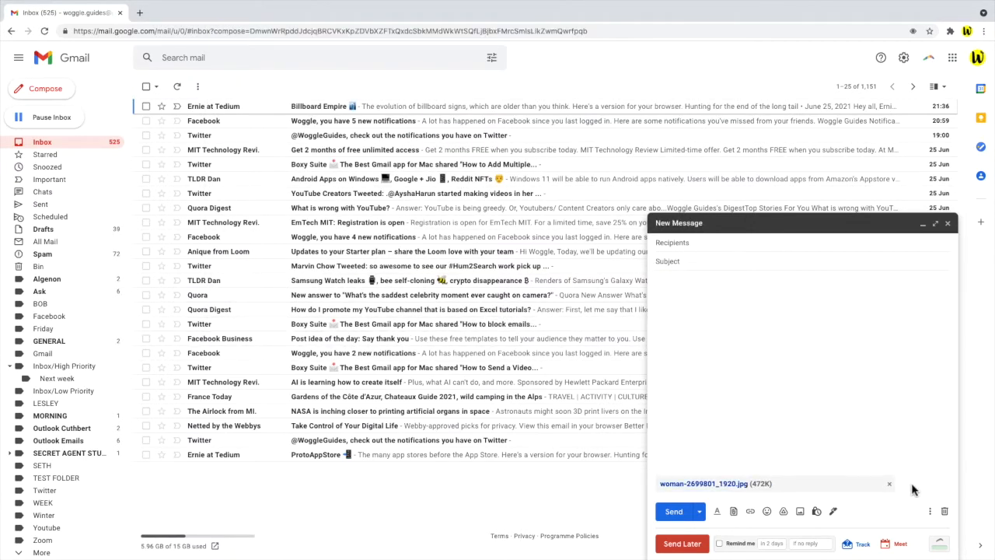
{"action": "left_click", "coordinate": [733, 510]}
{"action": "double_click", "coordinate": [684, 192]}
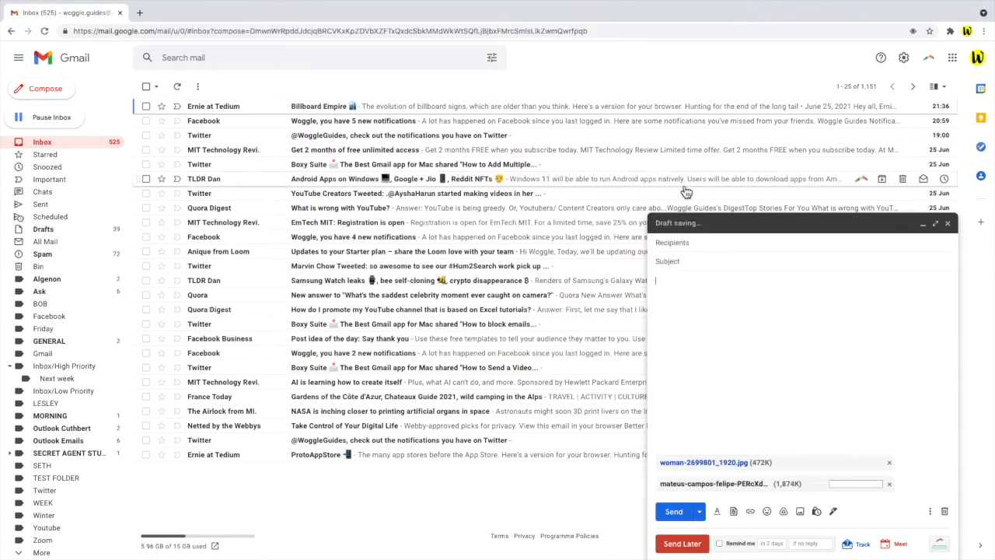
{"action": "left_click", "coordinate": [735, 512]}
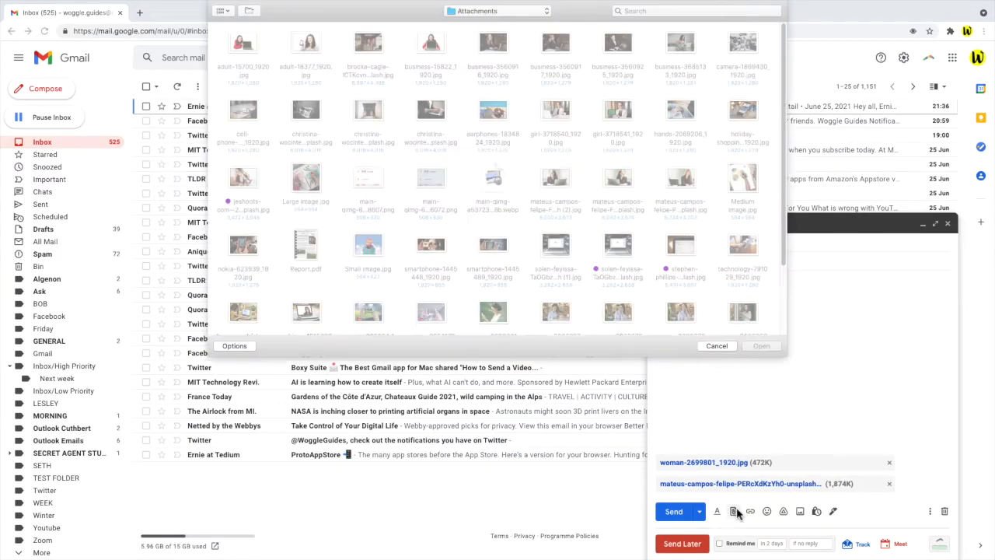
{"action": "double_click", "coordinate": [681, 52]}
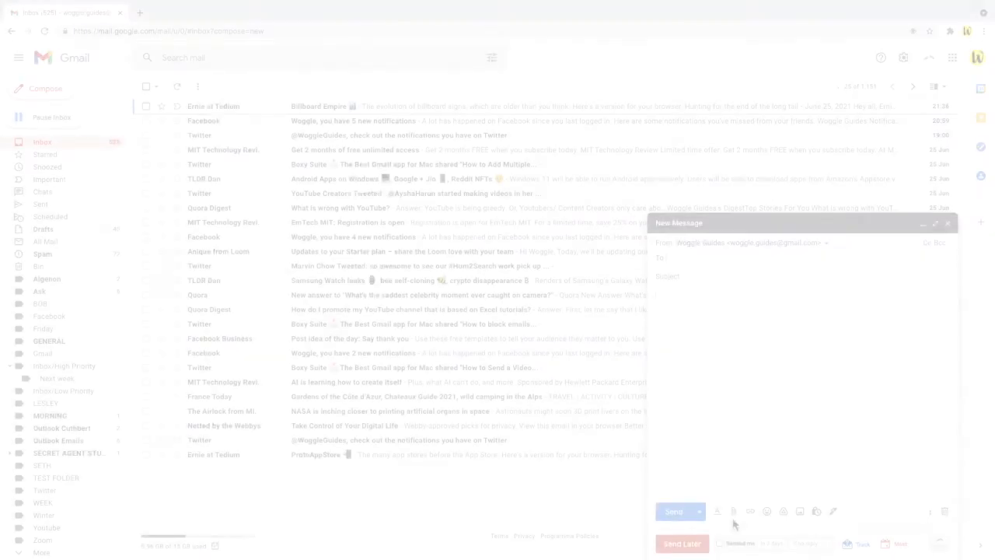
- Insert Small image.jpg, smartphone-1445448_1920.jpg and smartphone-1445489_1920.jpg together into the message body from the Attachments folder, and close the file chooser
{"action": "left_click", "coordinate": [734, 512]}
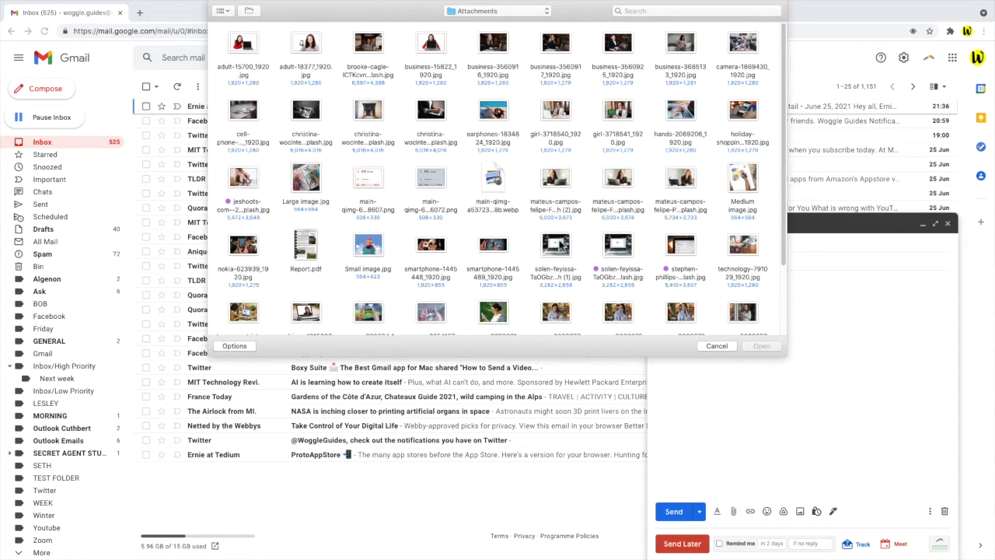
{"action": "left_click_drag", "start_coordinate": [375, 286], "coordinate": [742, 385]}
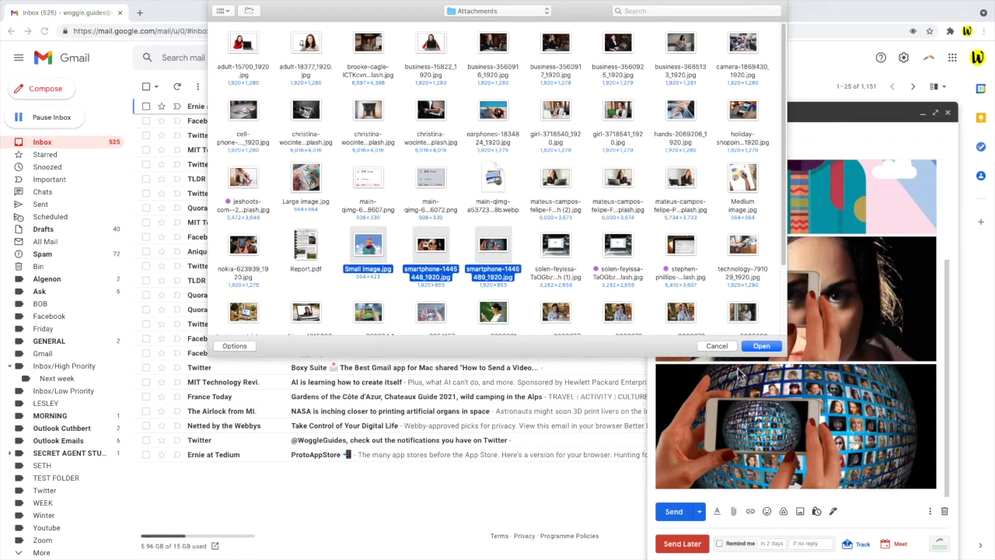
{"action": "left_click", "coordinate": [722, 347]}
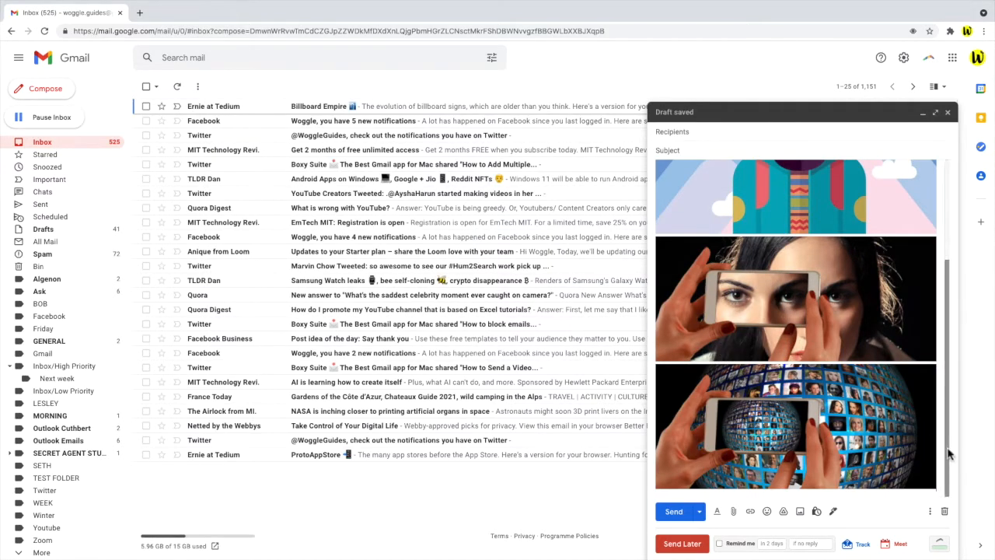
{"action": "mouse_move", "coordinate": [949, 453]}
{"action": "left_mouse_down"}
{"action": "mouse_move", "coordinate": [936, 359]}
{"action": "mouse_move", "coordinate": [961, 467]}
{"action": "left_mouse_up"}
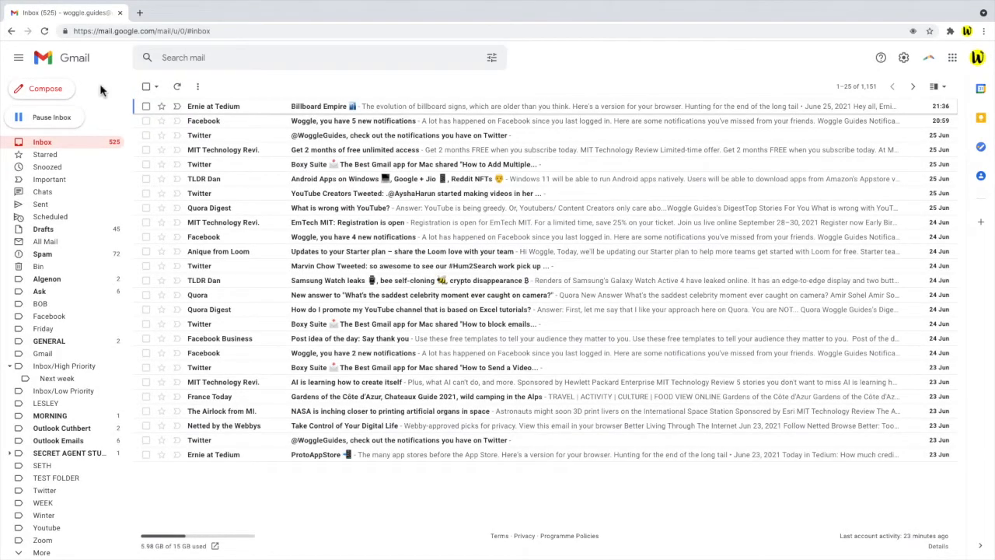
- In a new message, examine the Google Drive file picker's Upload, Recent, Shared with Me and My Drive sources, sorting options and search field
{"action": "left_click", "coordinate": [68, 92]}
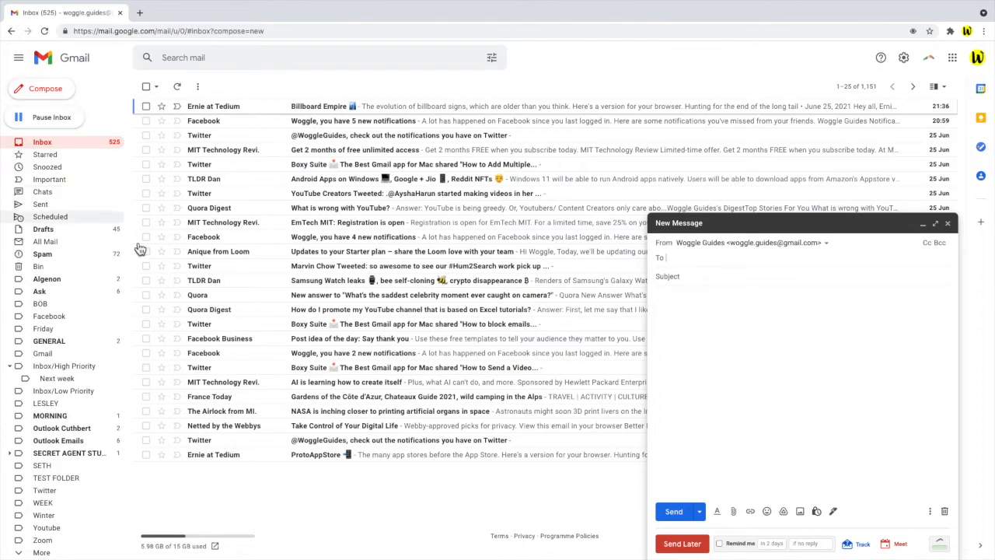
{"action": "left_click", "coordinate": [784, 512]}
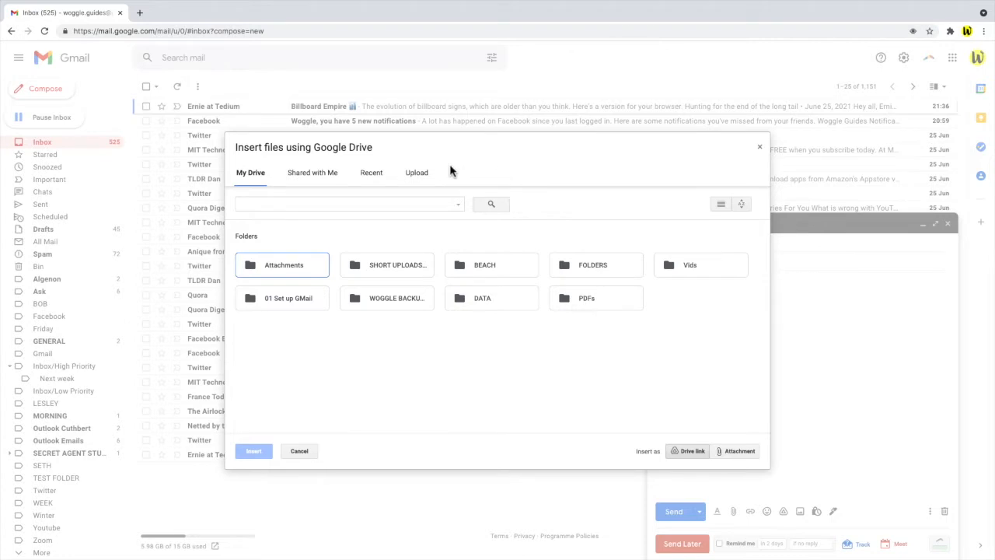
{"action": "left_click", "coordinate": [425, 174]}
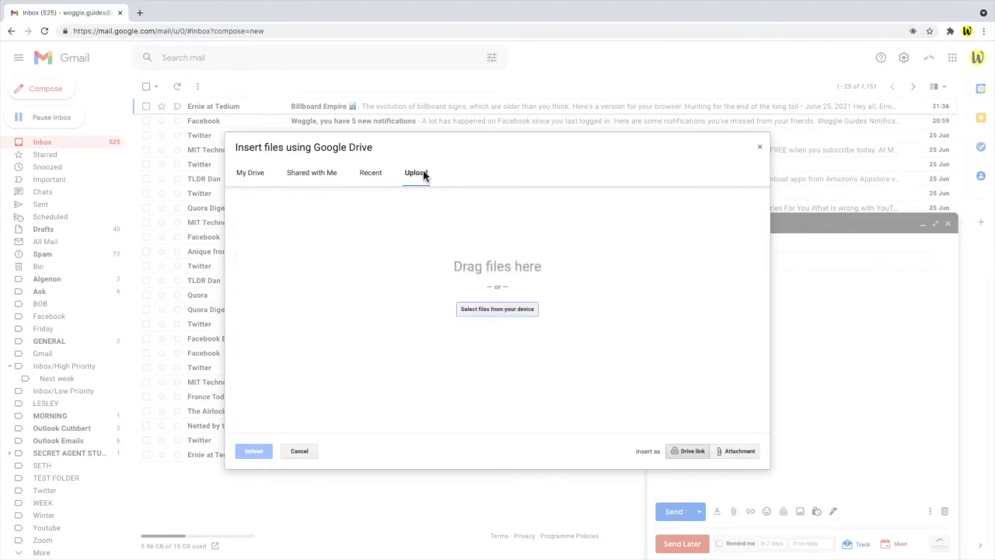
{"action": "left_click", "coordinate": [371, 184]}
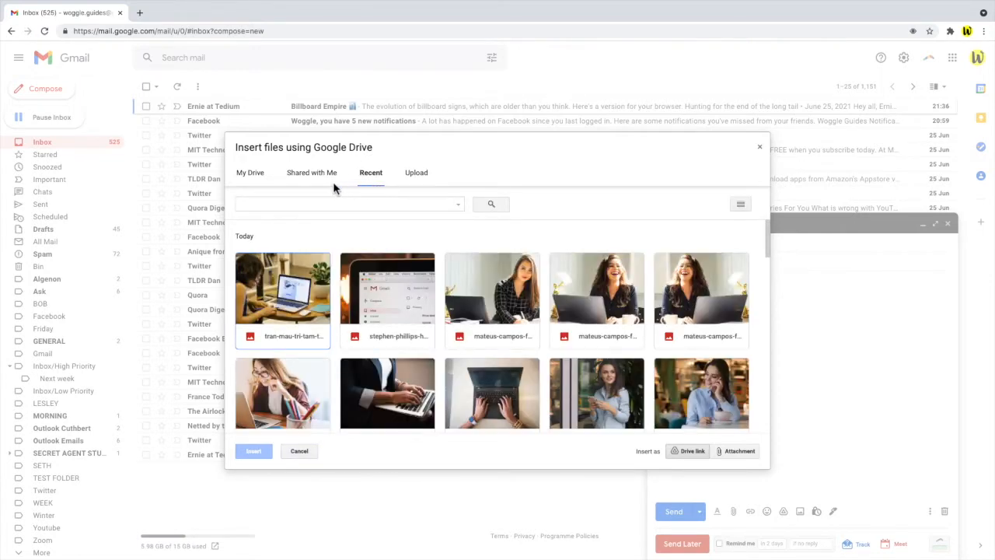
{"action": "left_click", "coordinate": [306, 184]}
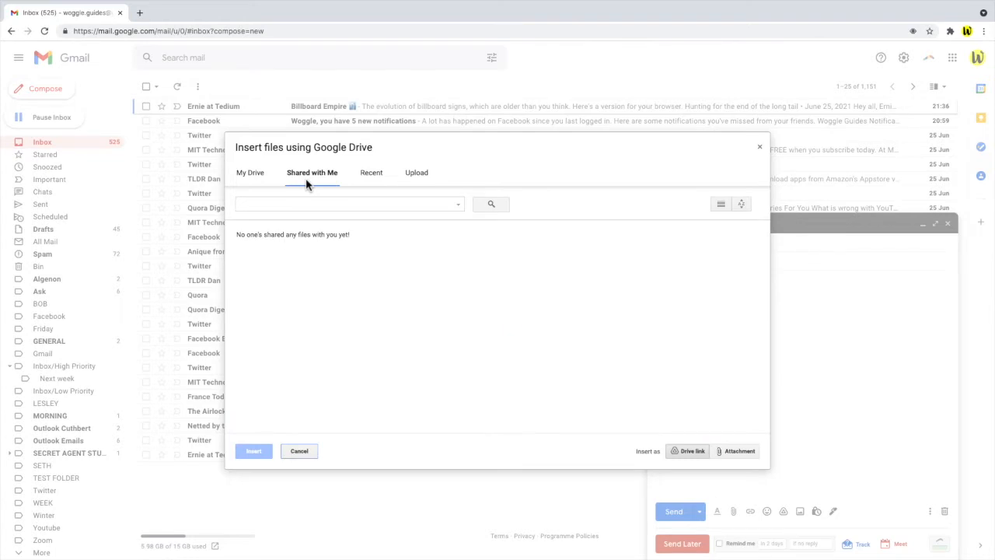
{"action": "left_click", "coordinate": [257, 187]}
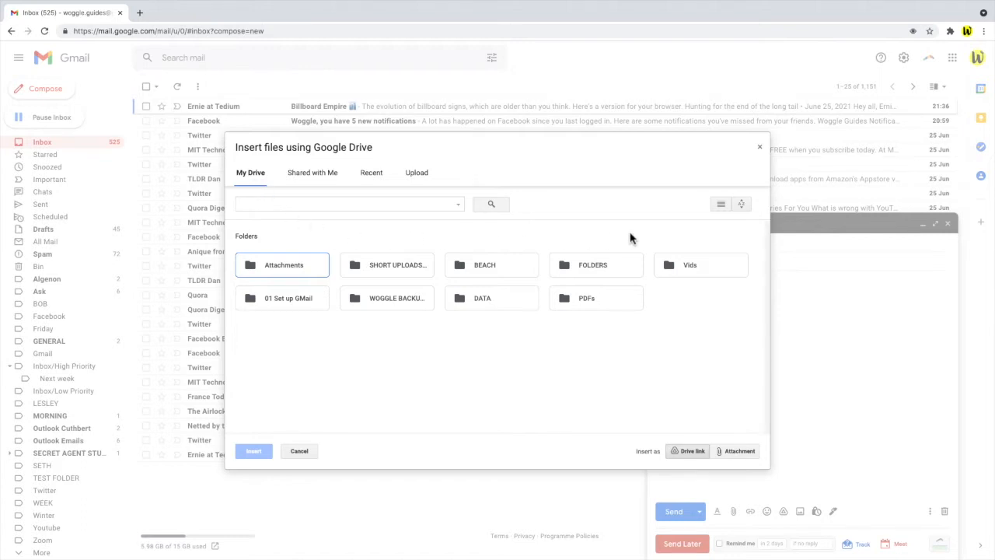
{"action": "left_click", "coordinate": [742, 206]}
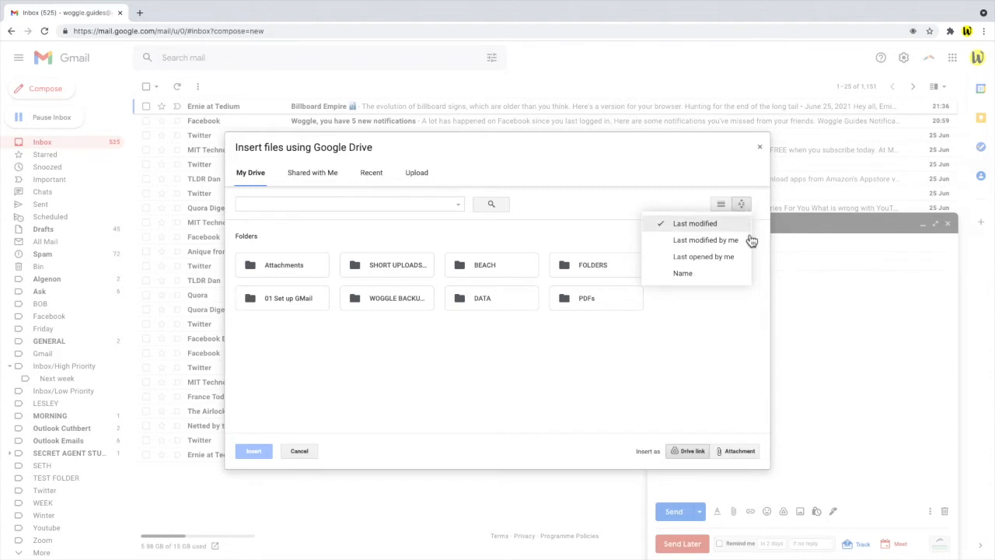
{"action": "left_click", "coordinate": [739, 291]}
{"action": "left_click", "coordinate": [426, 210]}
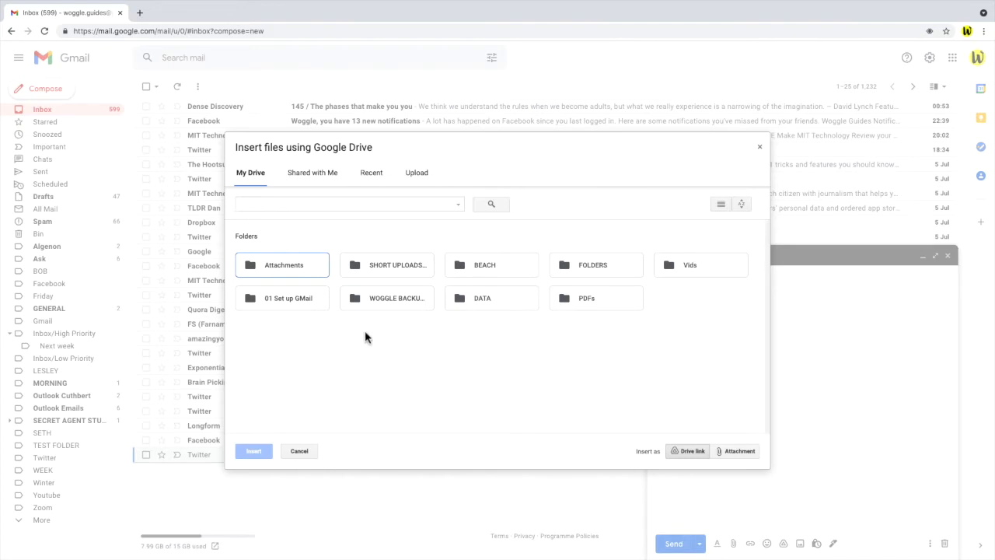
- Insert the Google Docs Document from the My Drive Attachments folder into the message as a Drive link
{"action": "double_click", "coordinate": [311, 260]}
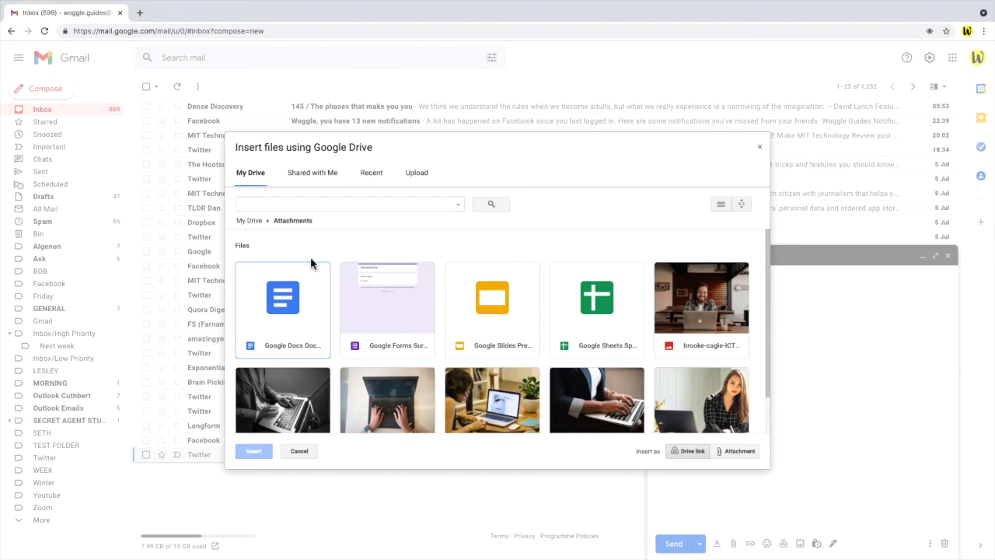
{"action": "left_click", "coordinate": [317, 300]}
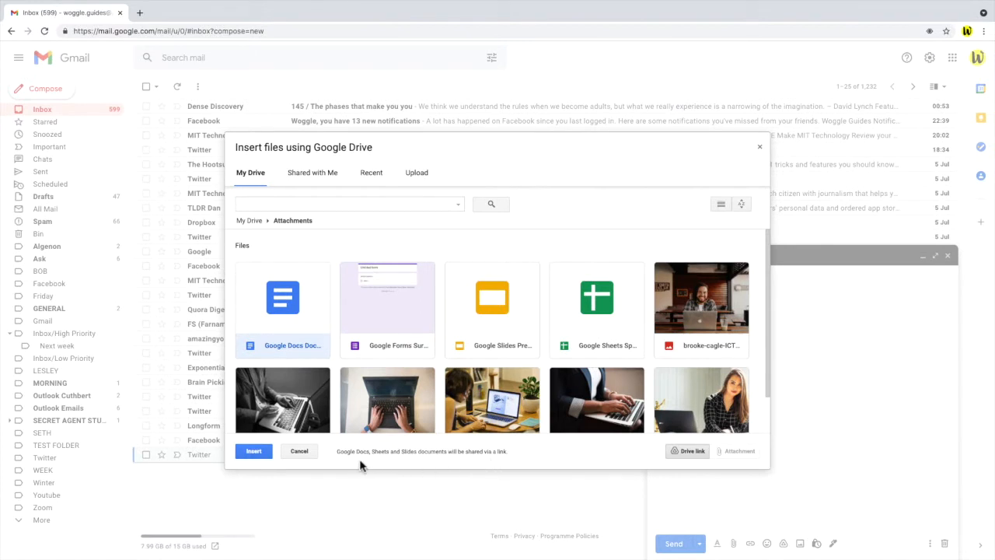
{"action": "left_click", "coordinate": [254, 452]}
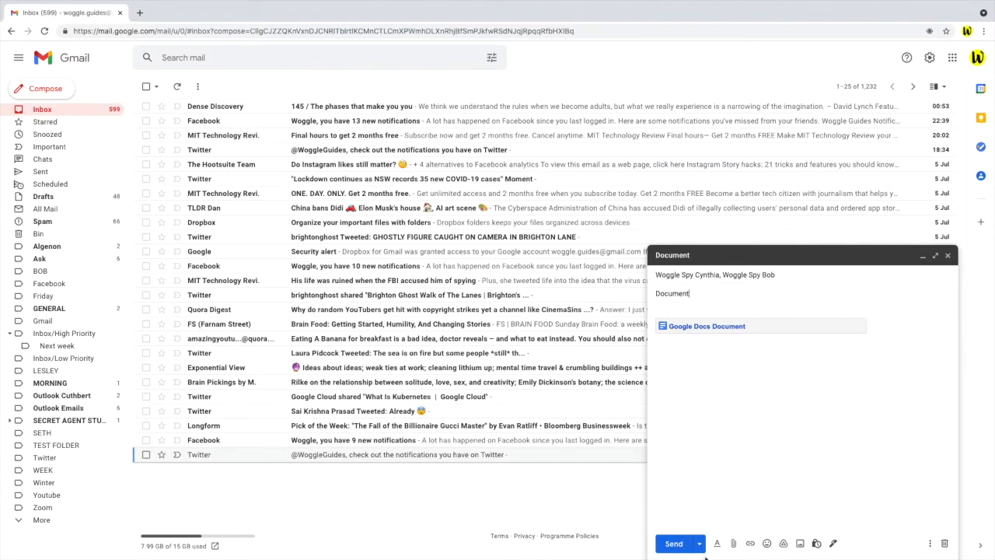
- Review the permission levels for sharing with one person, and send the email with link sharing on so anyone with the link can view
{"action": "left_click", "coordinate": [688, 548]}
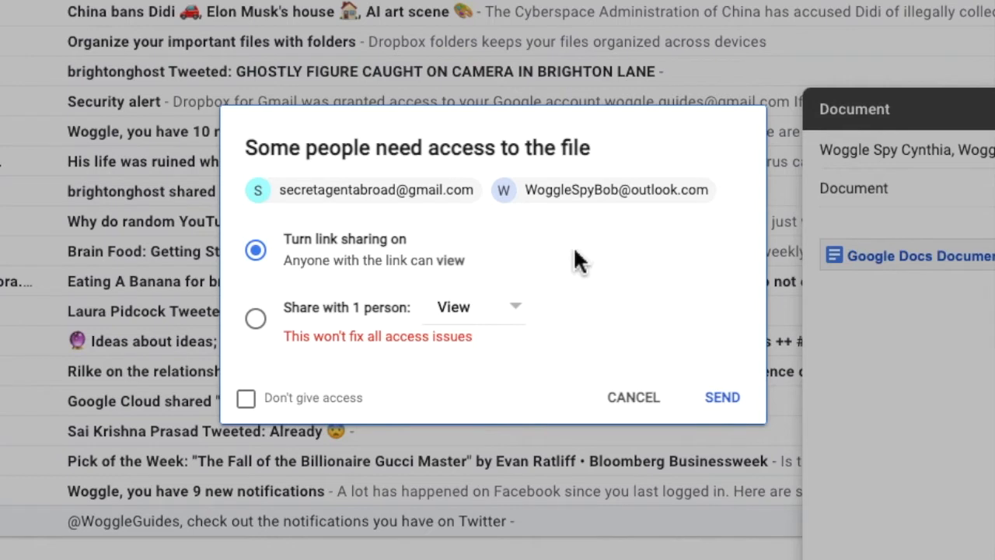
{"action": "left_click", "coordinate": [266, 329]}
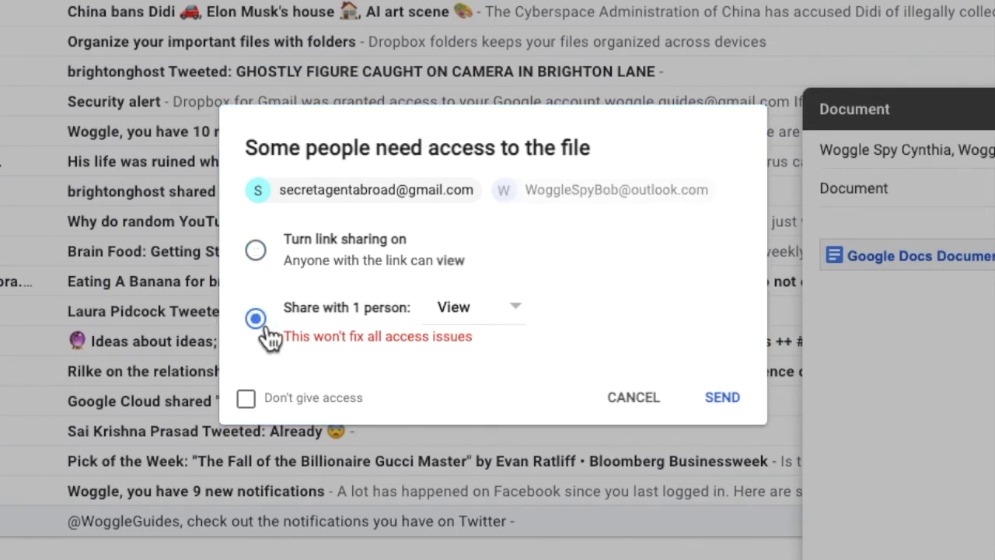
{"action": "left_click", "coordinate": [519, 311]}
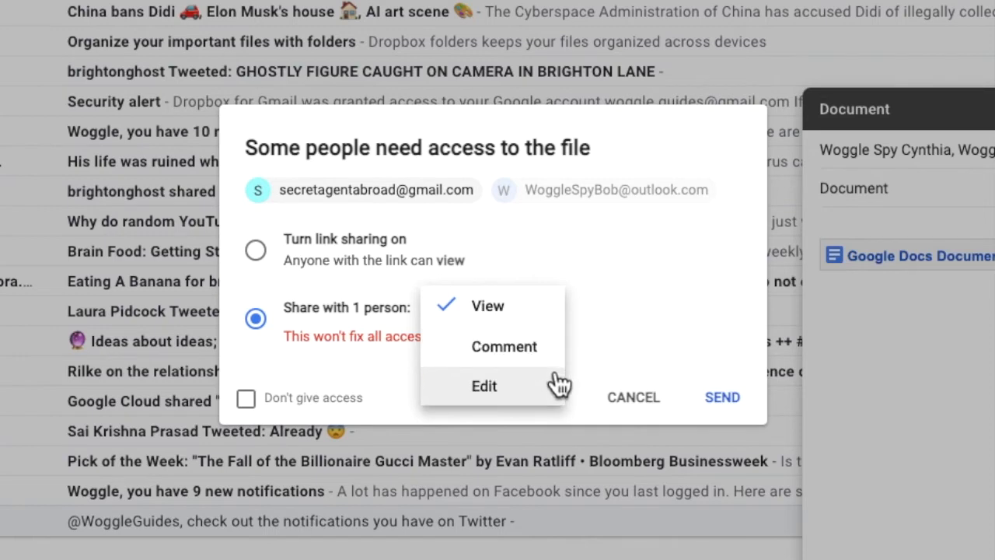
{"action": "left_click", "coordinate": [598, 355]}
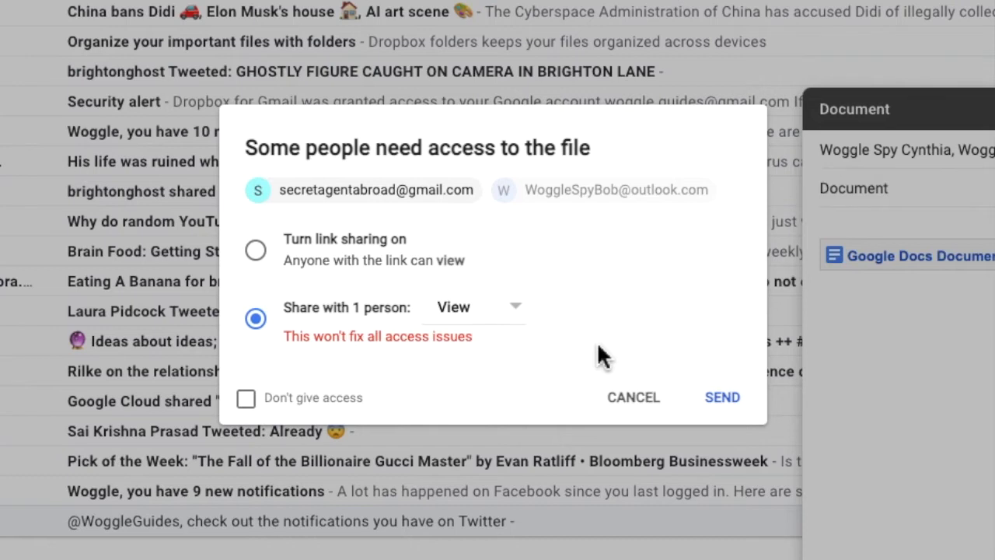
{"action": "left_click", "coordinate": [290, 268]}
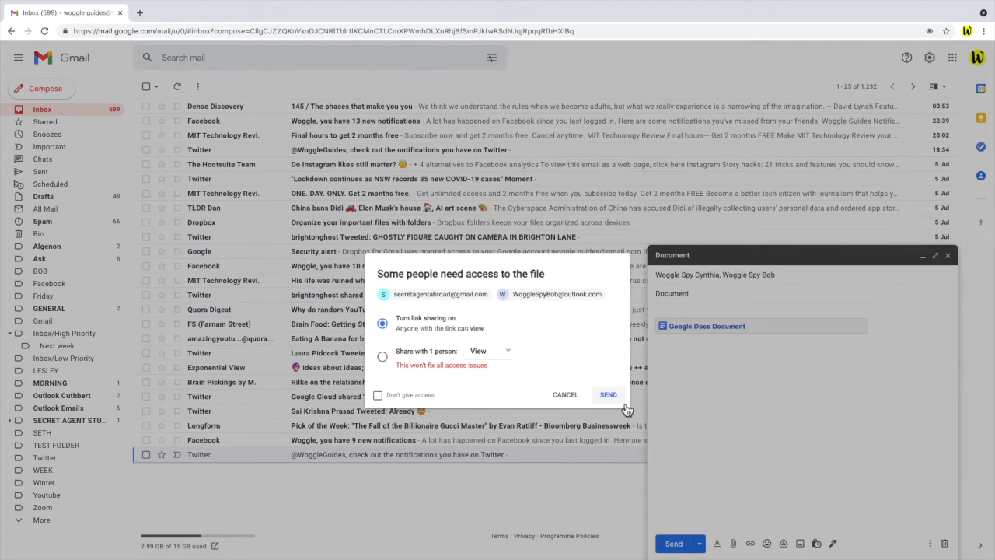
{"action": "left_click", "coordinate": [624, 405]}
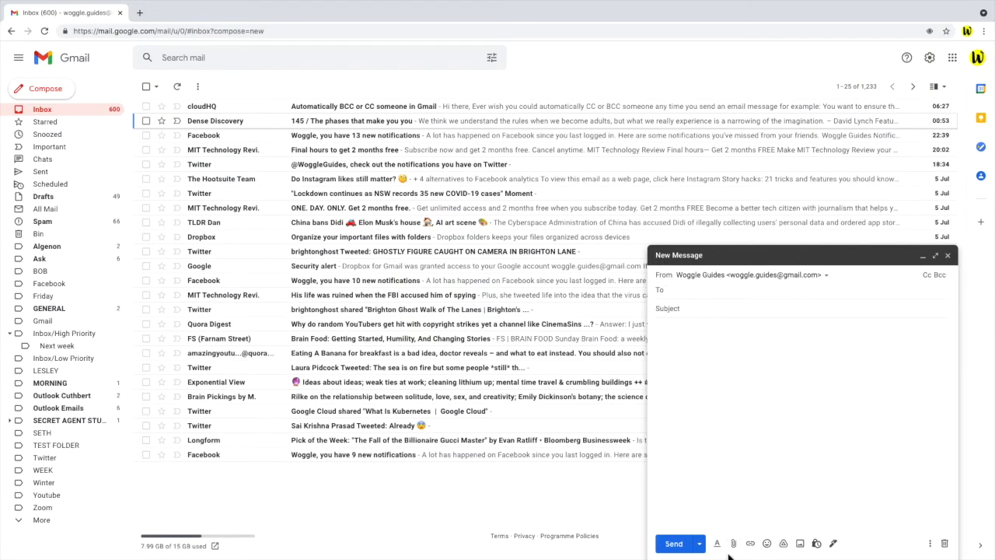
- Insert the PDF document from Google Drive's Attachments folder into the new message as an attachment instead of a Drive link
{"action": "left_click", "coordinate": [783, 544]}
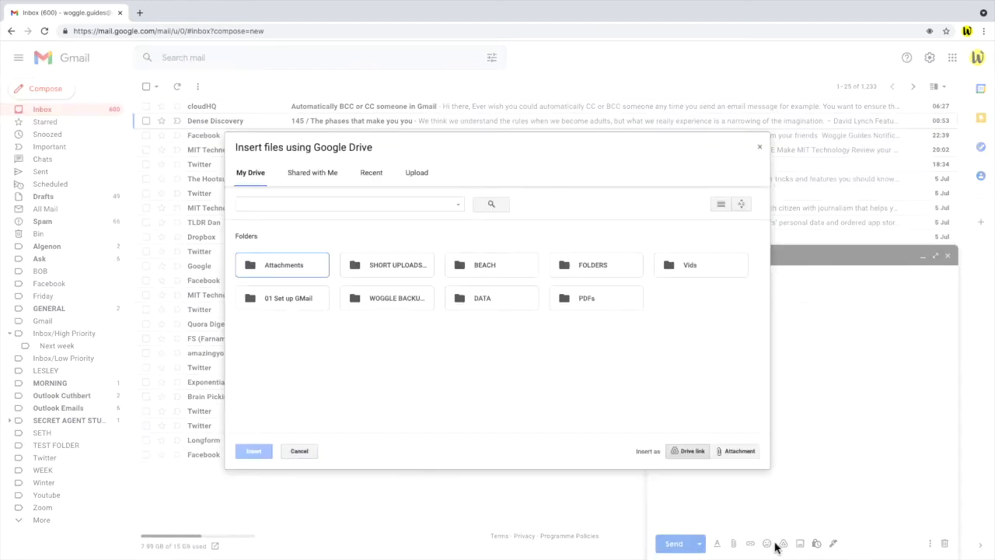
{"action": "double_click", "coordinate": [315, 268]}
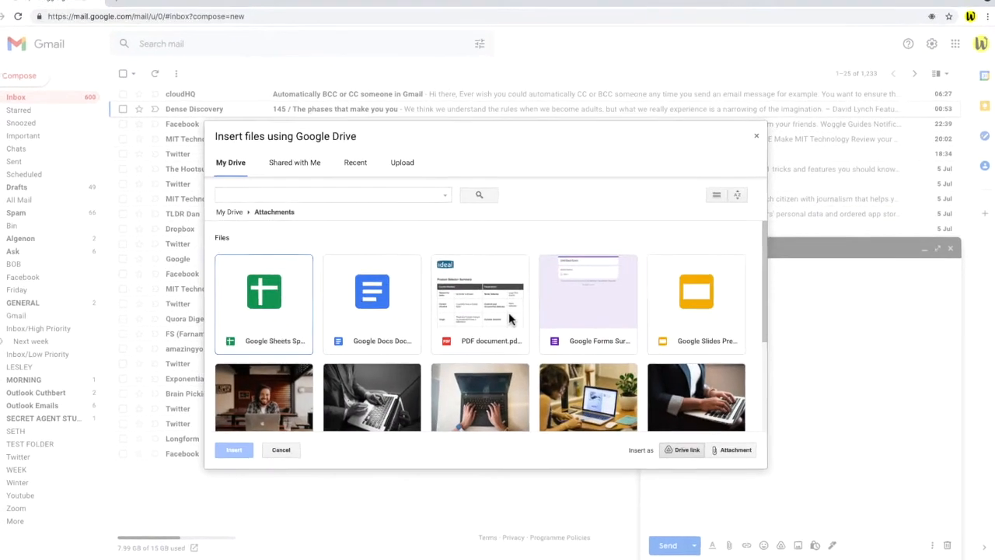
{"action": "left_click", "coordinate": [509, 317]}
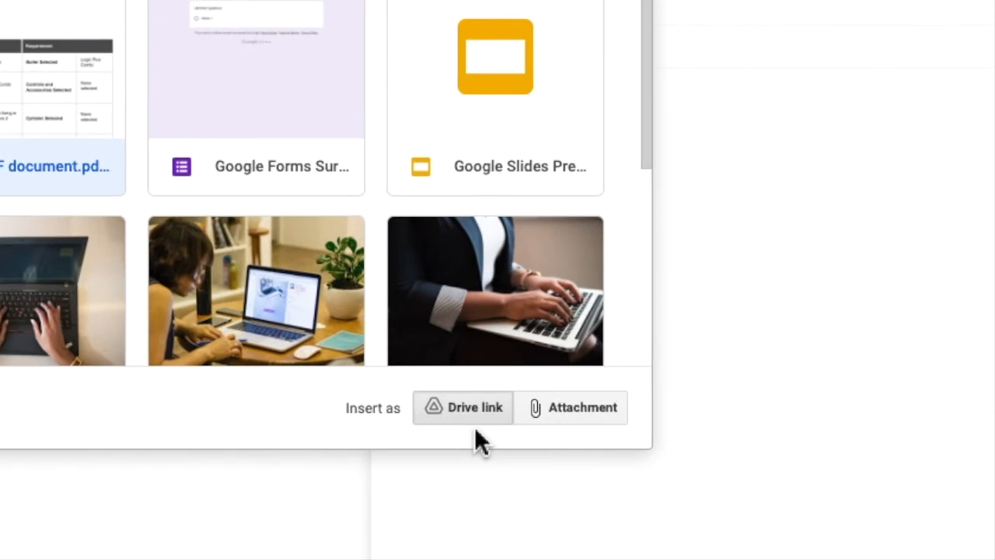
{"action": "left_click", "coordinate": [576, 421]}
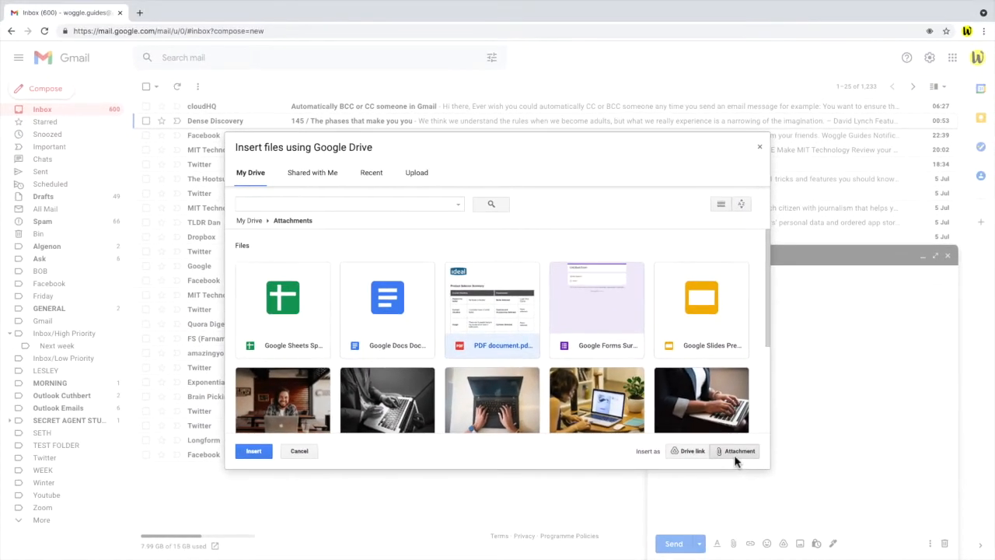
{"action": "left_click", "coordinate": [257, 453]}
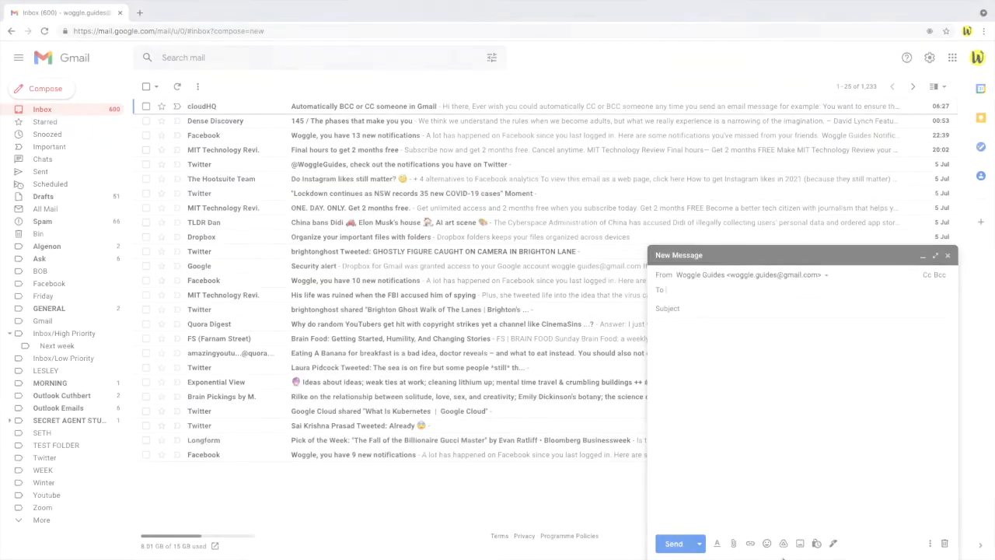
- Attach "File larger than 25MB.mp4" from the local Attachments folder to the new message
{"action": "left_click", "coordinate": [733, 544]}
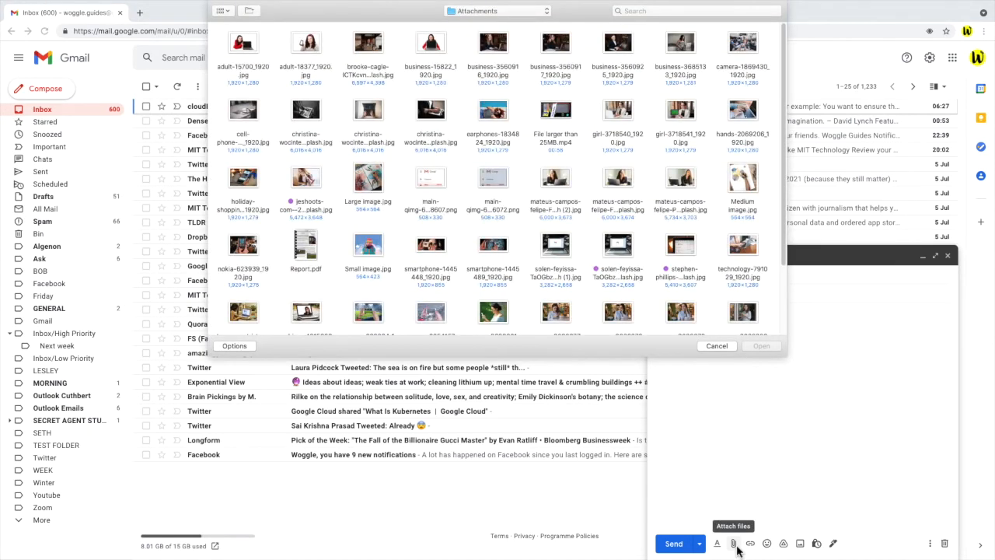
{"action": "left_click", "coordinate": [556, 125]}
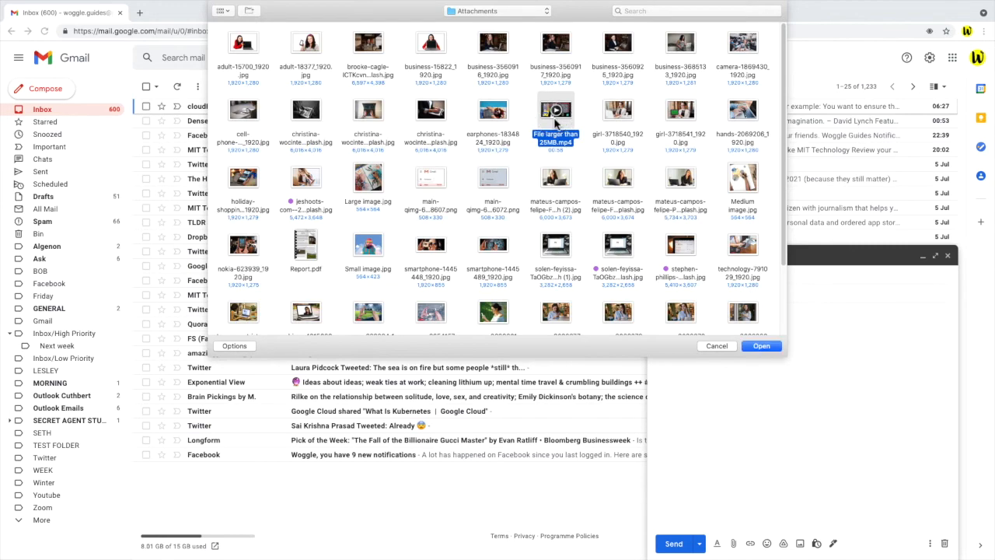
{"action": "left_click", "coordinate": [764, 346]}
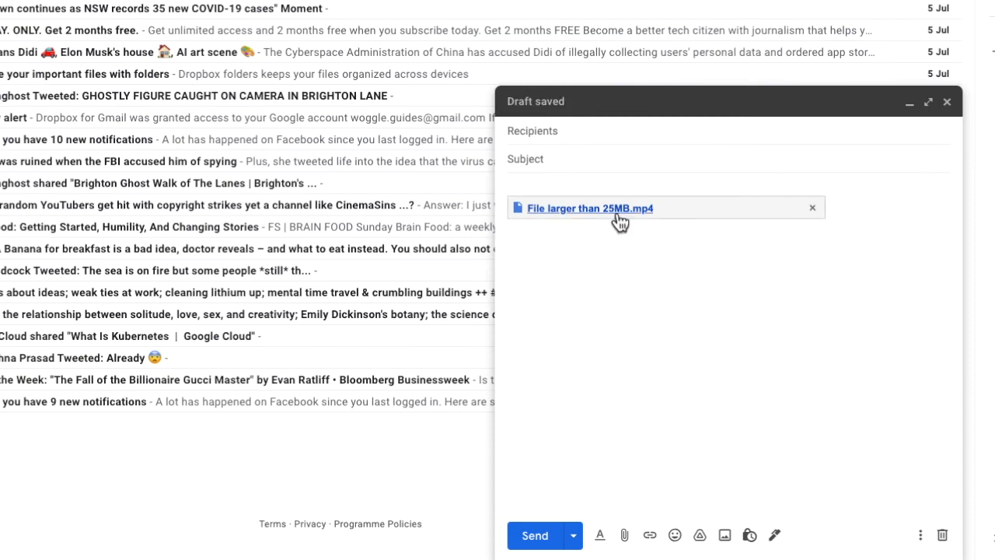
- Address the message to a Woggle contact, set the subject to "Large file" and send it
{"action": "key", "text": "shift+Tab"}
{"action": "key", "text": "shift+Tab"}
{"action": "type", "text": "wogg"}
{"action": "left_click", "coordinate": [604, 267]}
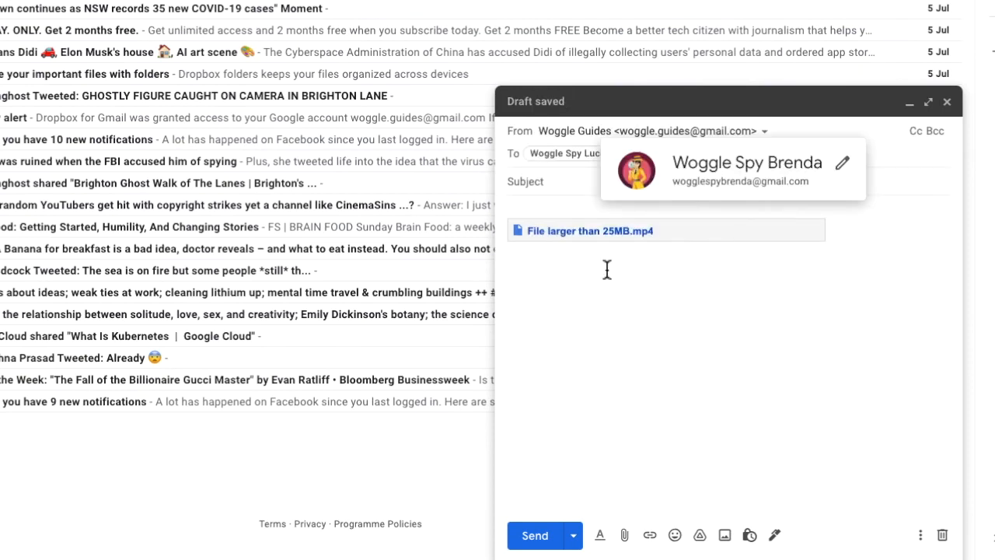
{"action": "key", "text": "Tab"}
{"action": "type", "text": "Large file"}
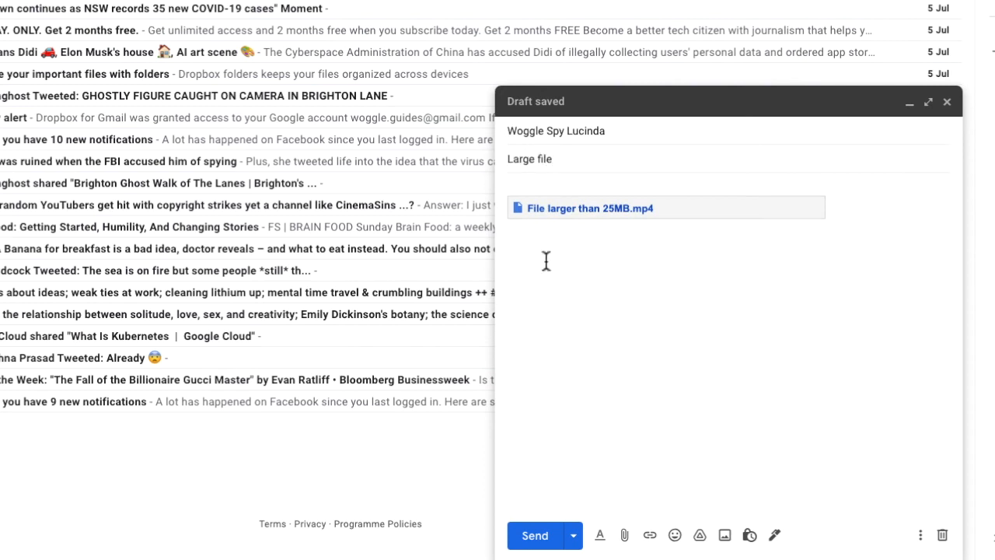
{"action": "left_click", "coordinate": [558, 542]}
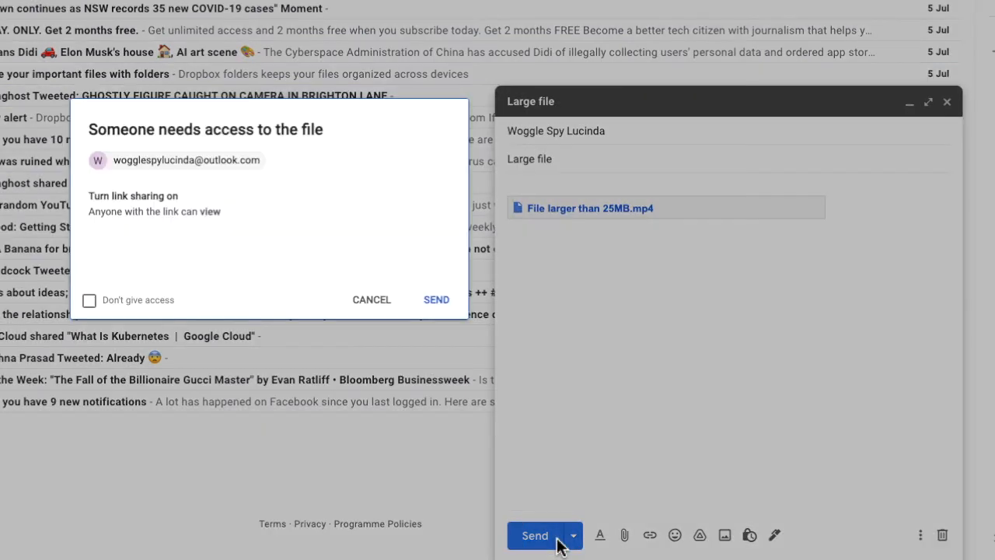